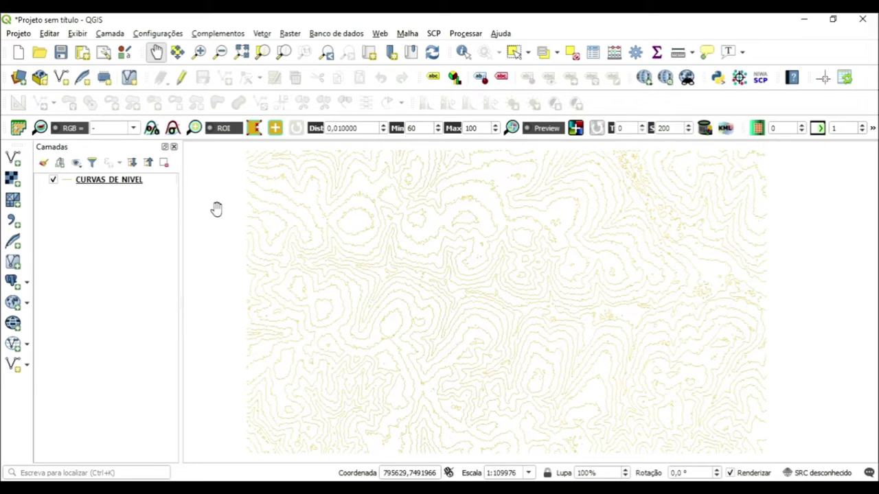
Step: Search the processing toolbox for "v.to" and launch the v.to.rast algorithm
{"action": "left_click", "coordinate": [466, 34]}
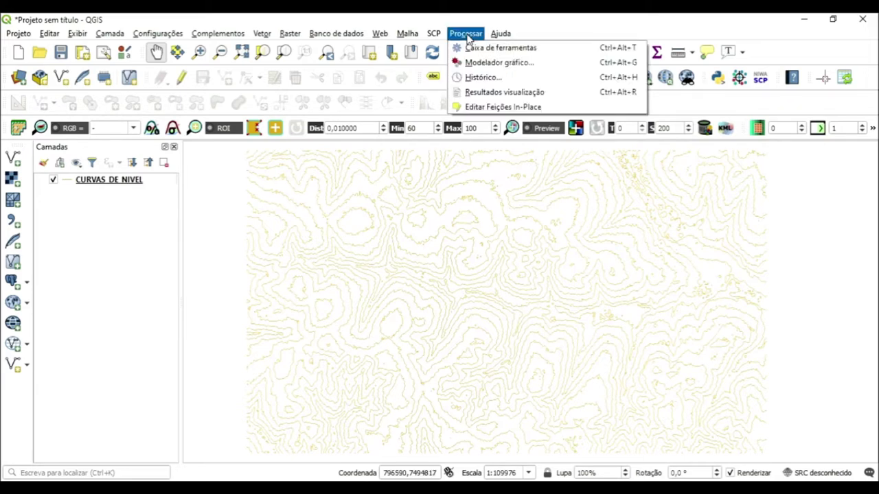
{"action": "left_click", "coordinate": [500, 50]}
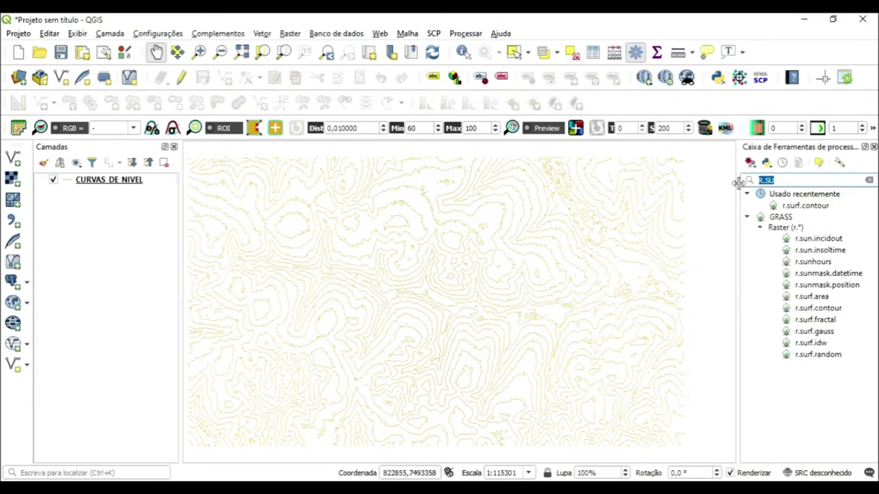
{"action": "key", "text": "BackSpace"}
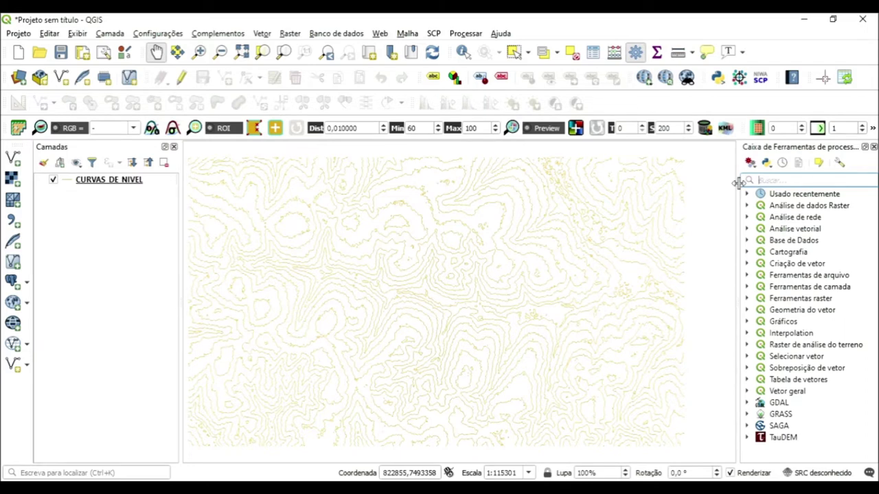
{"action": "type", "text": "v.TO"}
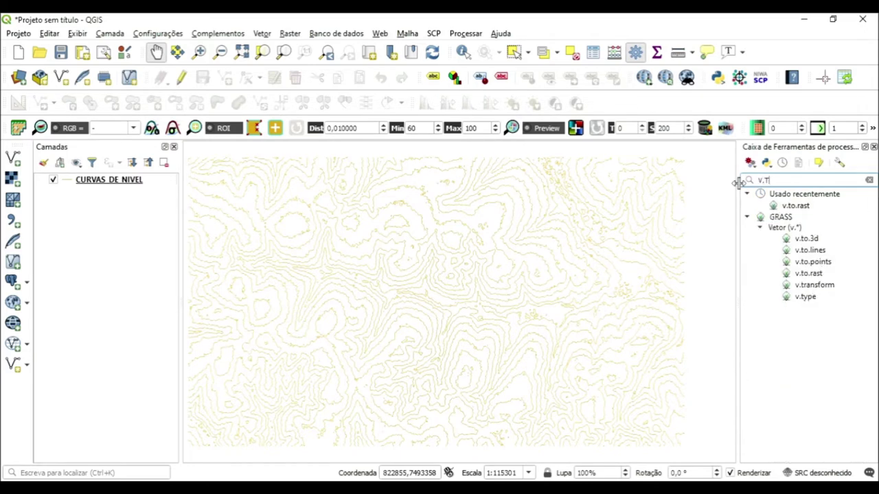
{"action": "right_click", "coordinate": [818, 207]}
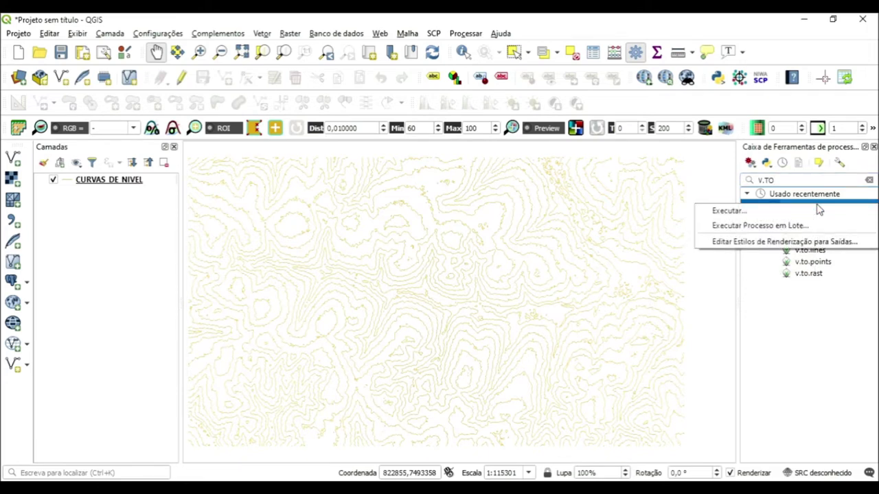
{"action": "left_click", "coordinate": [791, 209]}
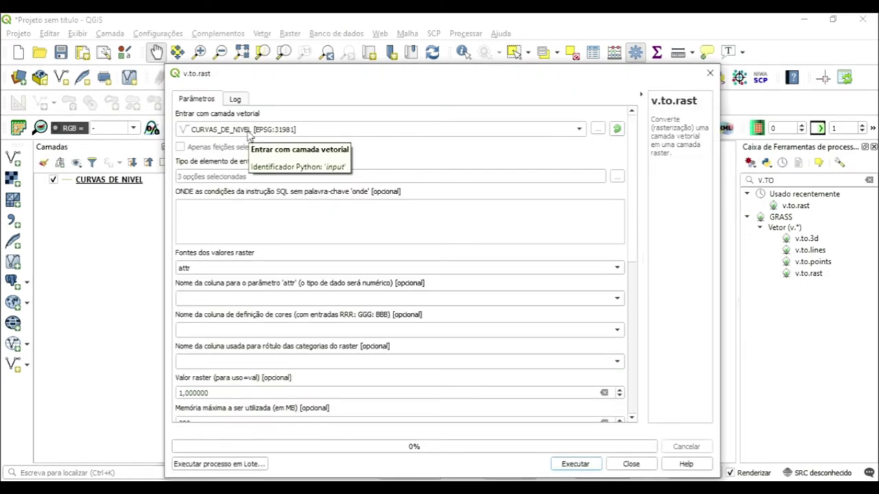
Step: Use CURVAS_DE_NIVEL as the vector input with point, line and area elements, taking raster values from attr with the ELEVACAO column
{"action": "left_click", "coordinate": [254, 133]}
{"action": "left_click", "coordinate": [295, 131]}
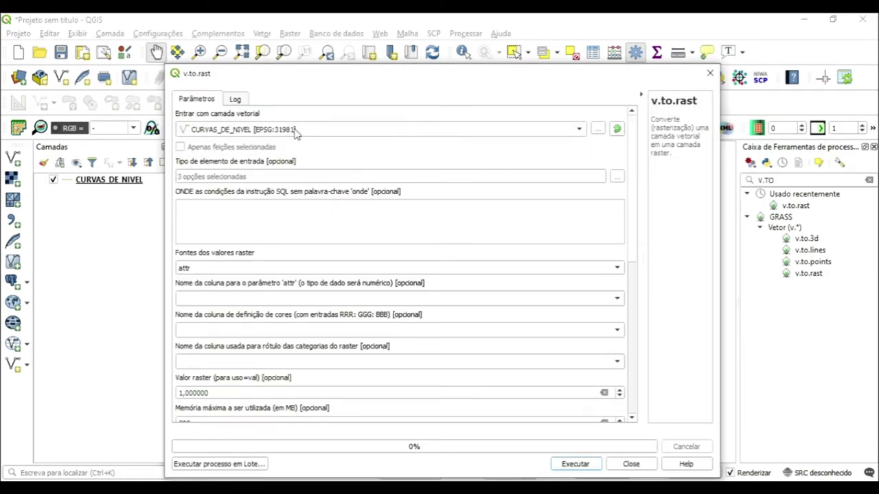
{"action": "left_click", "coordinate": [617, 177]}
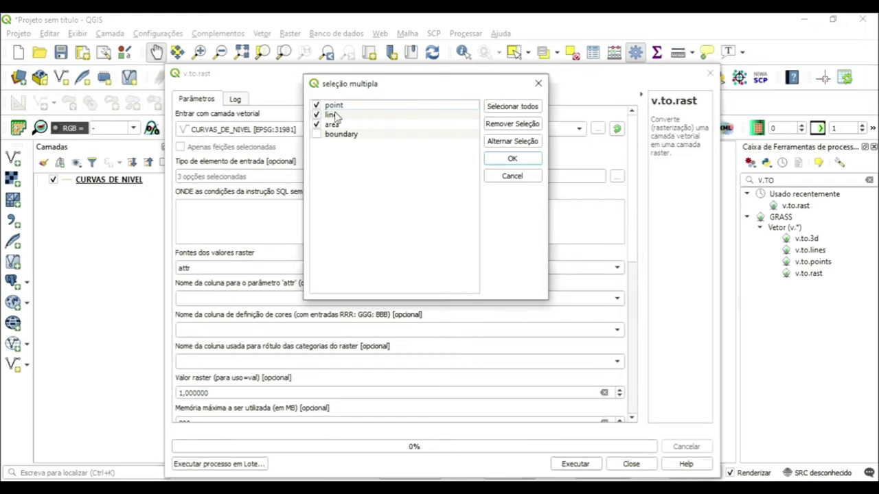
{"action": "left_click", "coordinate": [512, 160]}
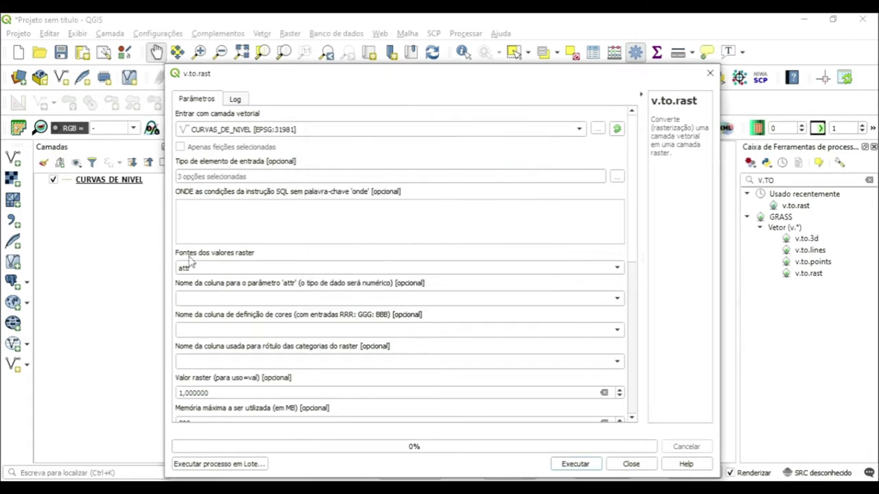
{"action": "left_click", "coordinate": [256, 269]}
{"action": "left_click", "coordinate": [257, 269]}
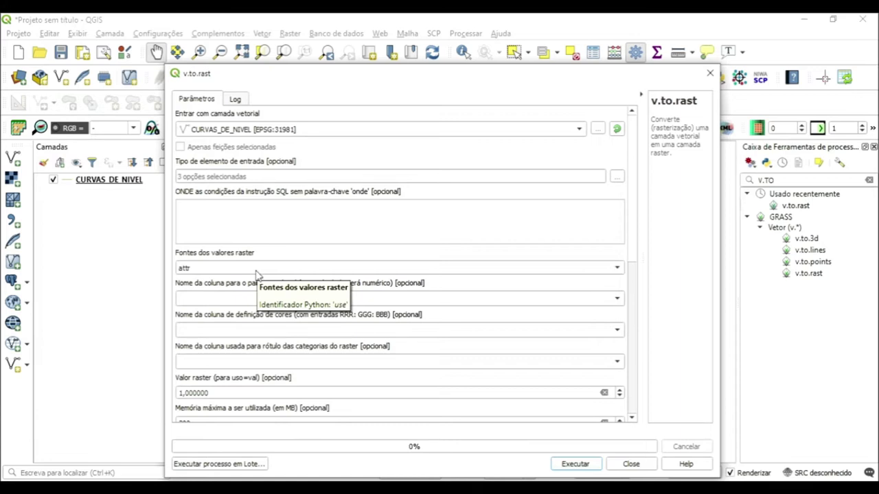
{"action": "left_click", "coordinate": [234, 303]}
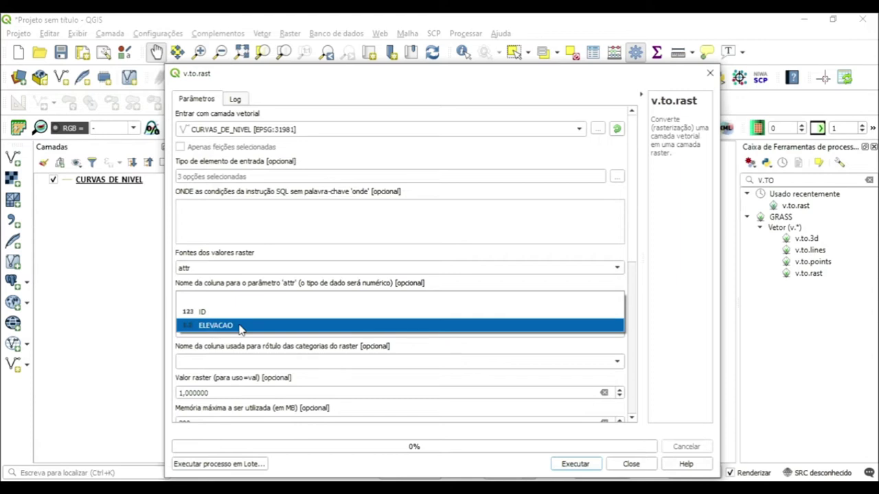
{"action": "left_click", "coordinate": [241, 327]}
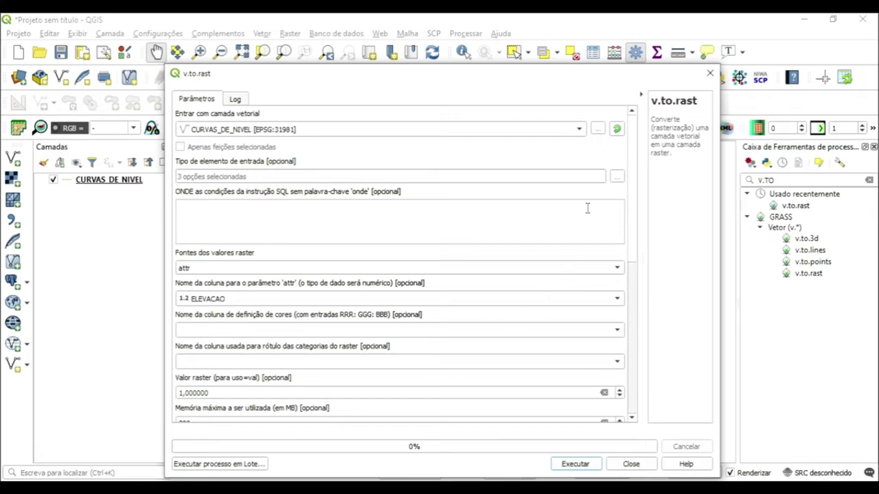
Step: Leave the GRASS region extent blank and set the region cell size to 12,5
{"action": "left_click_drag", "start_coordinate": [632, 225], "coordinate": [637, 335]}
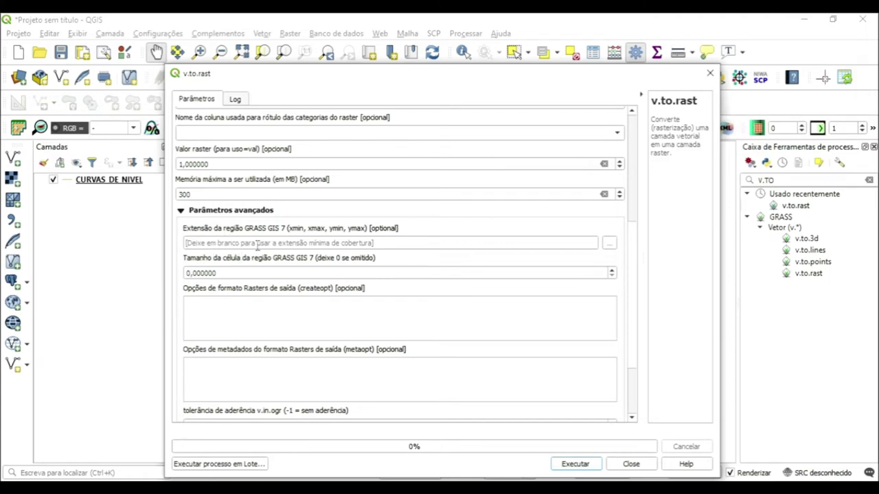
{"action": "left_click", "coordinate": [609, 243]}
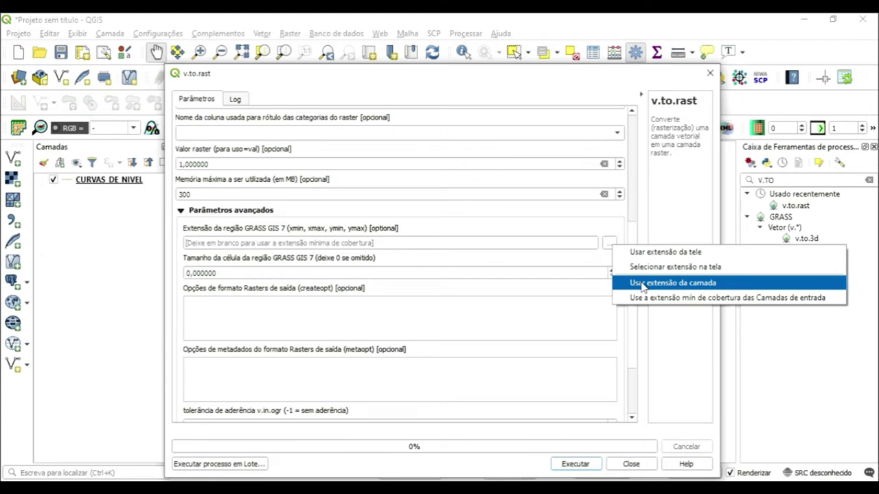
{"action": "left_click", "coordinate": [604, 246]}
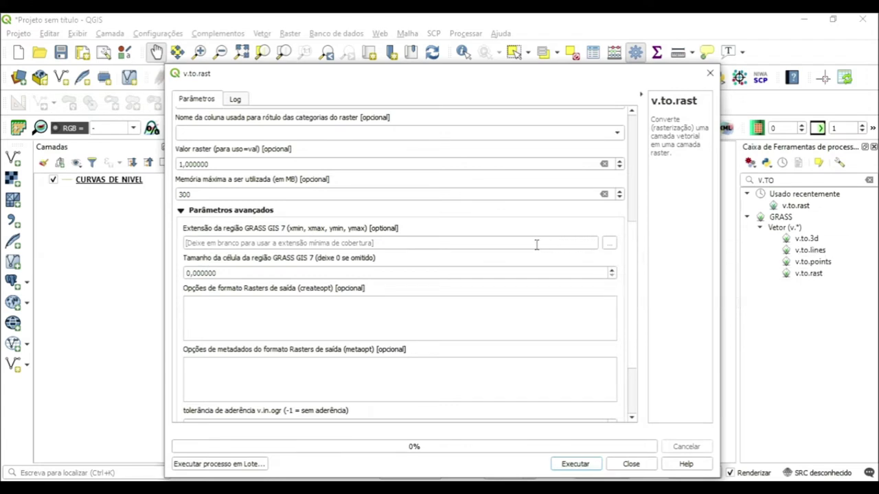
{"action": "double_click", "coordinate": [221, 273]}
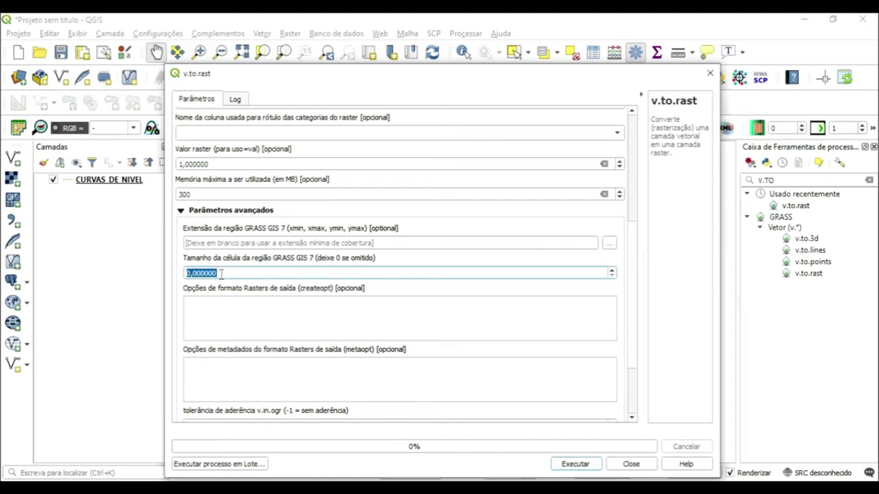
{"action": "key", "text": "BackSpace"}
{"action": "type", "text": "12,5"}
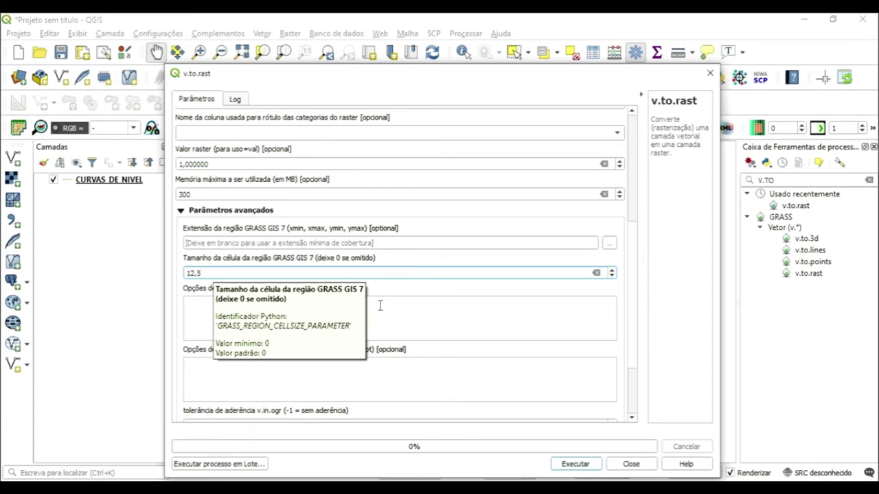
Step: Set the output file to RASTERIZADO in TIF format in the C: MDE\MDE folder, run v.to.rast and close its dialog
{"action": "left_click_drag", "start_coordinate": [637, 256], "coordinate": [632, 335]}
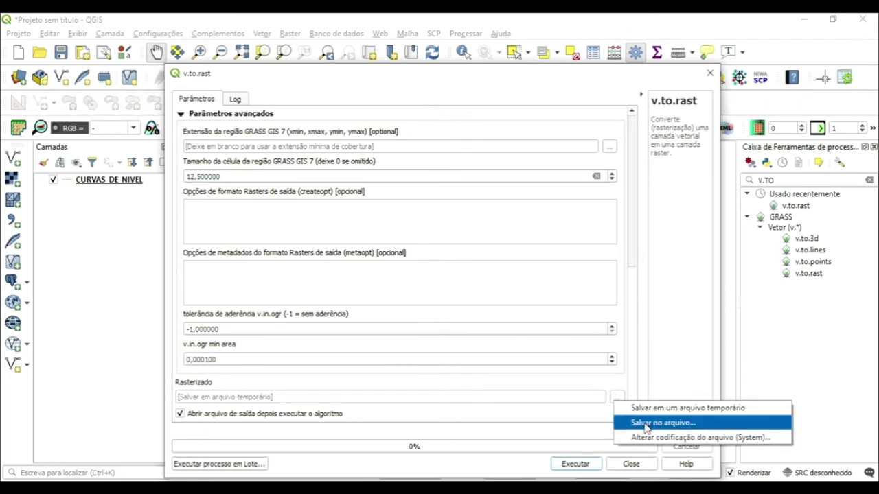
{"action": "left_click", "coordinate": [645, 426]}
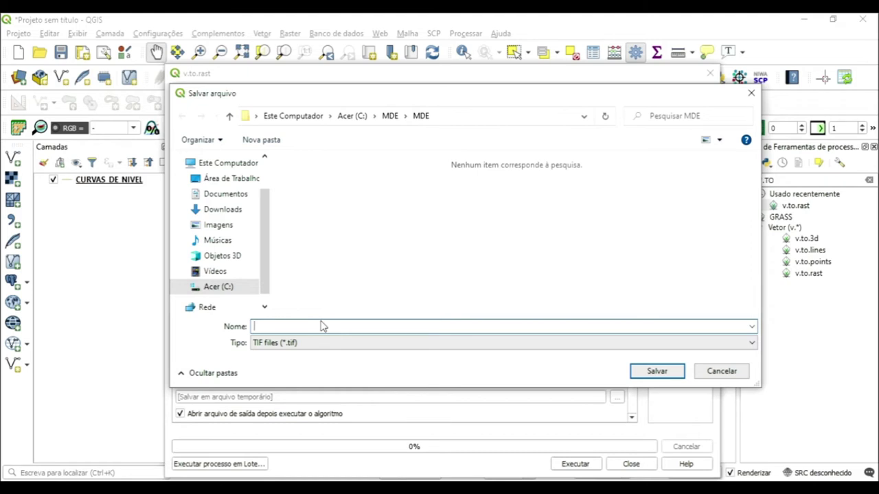
{"action": "type", "text": "RASTERIZADO"}
{"action": "left_click", "coordinate": [660, 374]}
{"action": "left_click", "coordinate": [582, 467]}
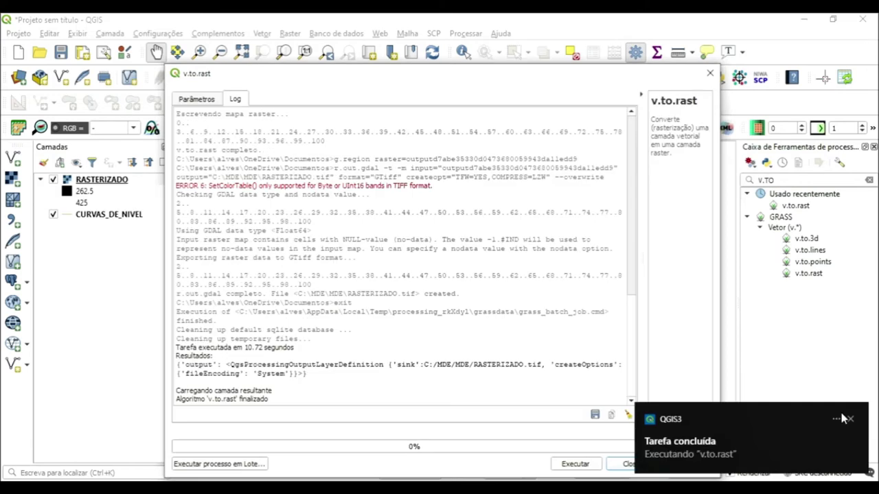
{"action": "left_click", "coordinate": [849, 419]}
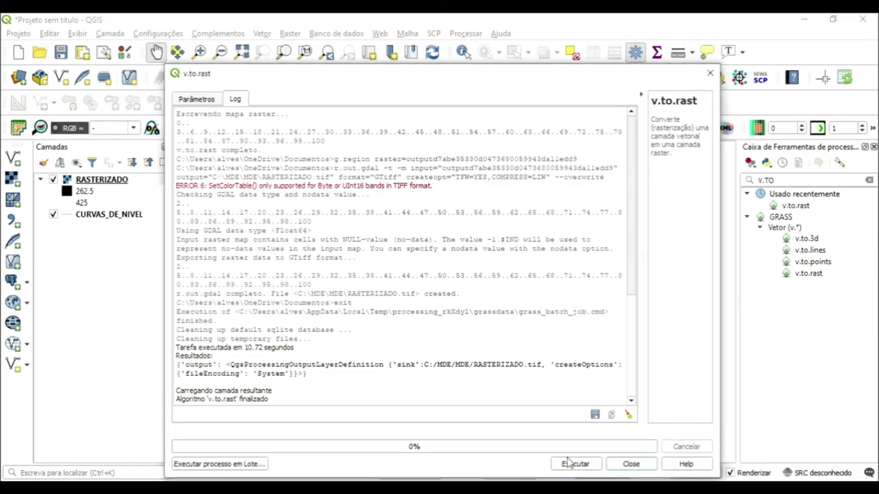
{"action": "left_click", "coordinate": [631, 464]}
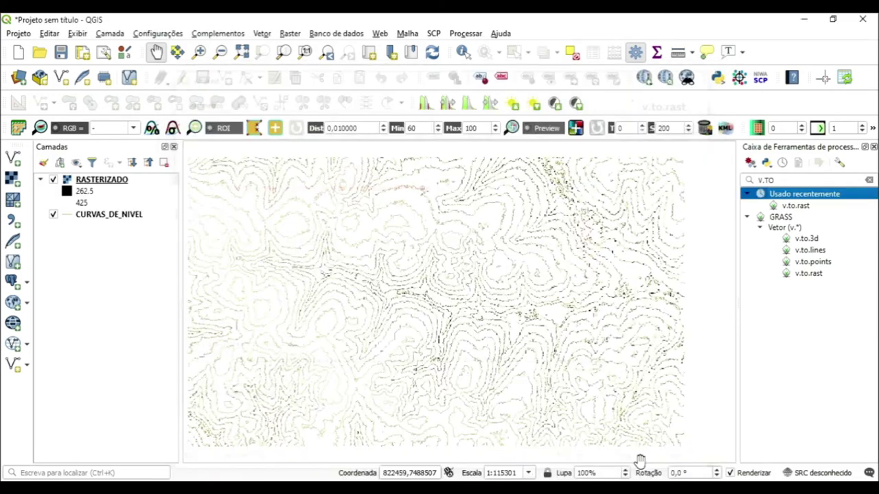
Step: Hide the CURVAS_DE_NIVEL layer and examine the rasterized contour lines of RASTERIZADO up close across the map
{"action": "left_click", "coordinate": [54, 214]}
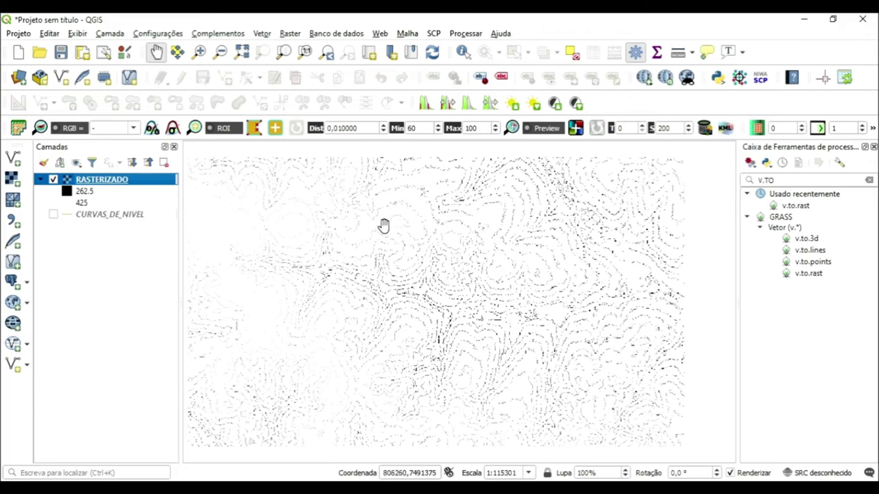
{"action": "scroll", "coordinate": [377, 264], "scroll_direction": "up", "scroll_amount": 1}
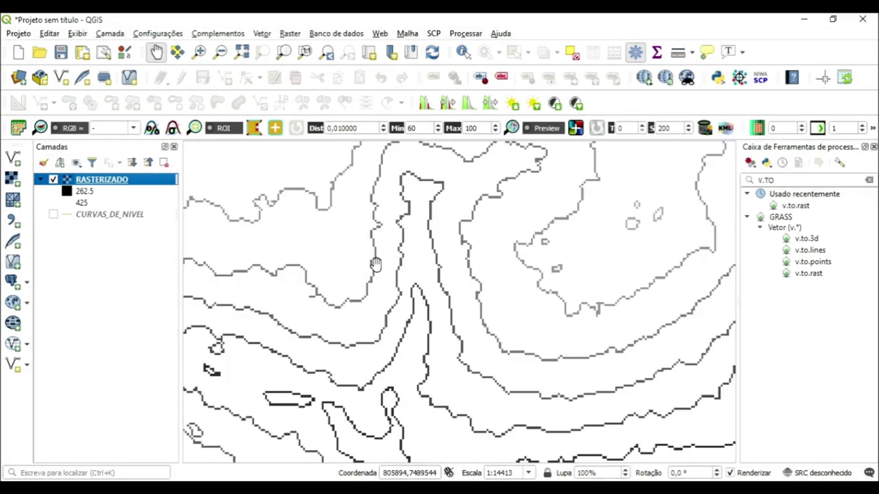
{"action": "scroll", "coordinate": [376, 265], "scroll_direction": "up", "scroll_amount": 1}
{"action": "left_click_drag", "start_coordinate": [479, 243], "coordinate": [406, 268]}
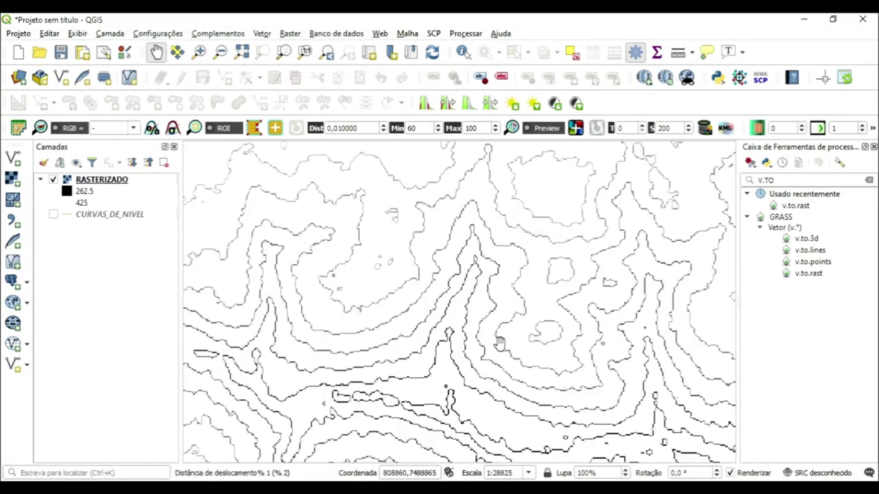
{"action": "left_click_drag", "start_coordinate": [411, 359], "coordinate": [291, 357]}
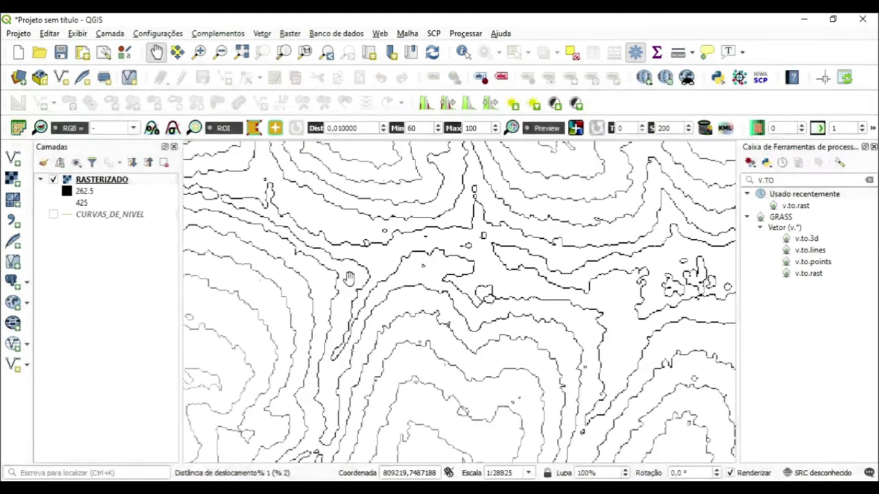
{"action": "left_click_drag", "start_coordinate": [587, 353], "coordinate": [473, 354]}
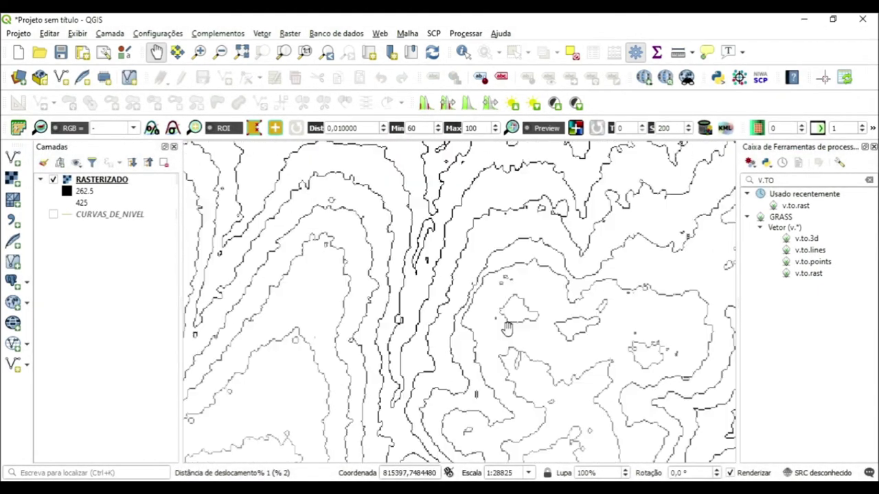
{"action": "left_click_drag", "start_coordinate": [728, 350], "coordinate": [622, 352]}
{"action": "left_click_drag", "start_coordinate": [371, 227], "coordinate": [474, 296]}
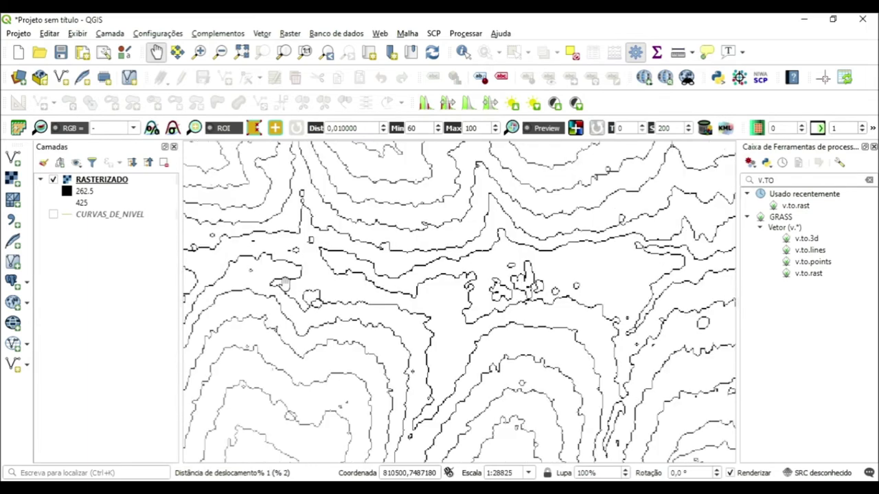
{"action": "left_click_drag", "start_coordinate": [189, 248], "coordinate": [359, 280]}
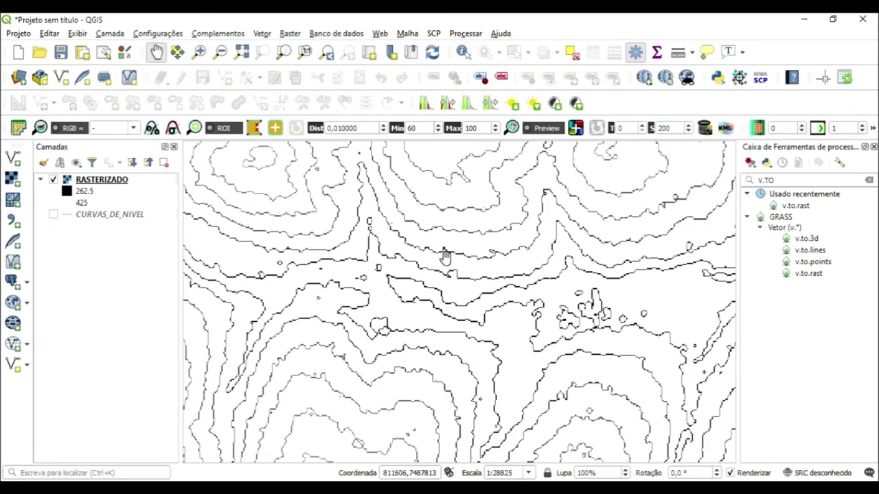
{"action": "left_click_drag", "start_coordinate": [518, 285], "coordinate": [413, 279]}
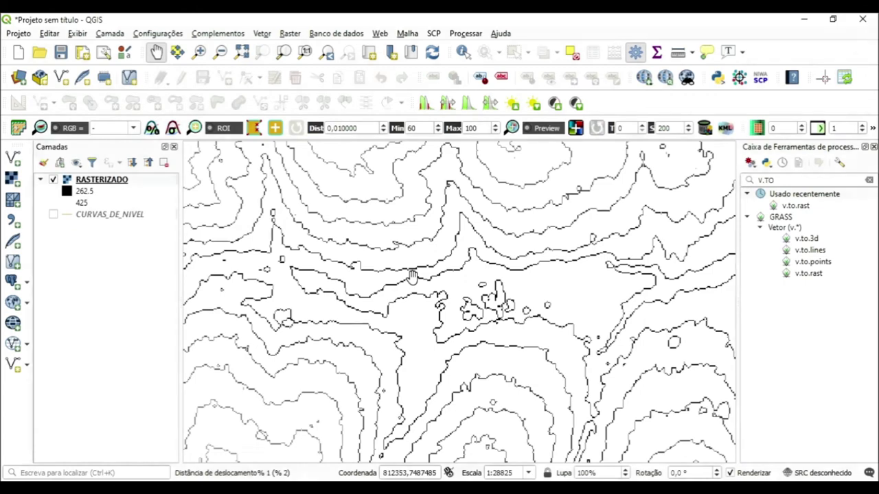
{"action": "scroll", "coordinate": [489, 274], "scroll_direction": "down", "scroll_amount": 1}
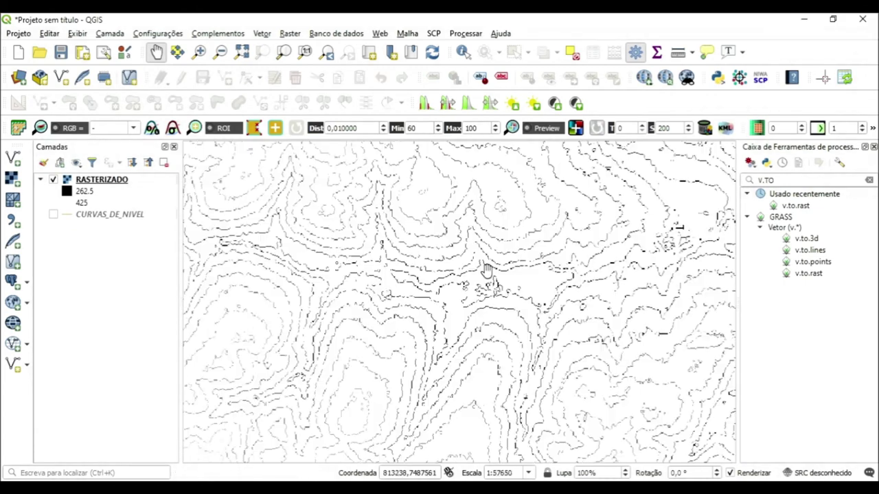
{"action": "scroll", "coordinate": [375, 243], "scroll_direction": "down", "scroll_amount": 1}
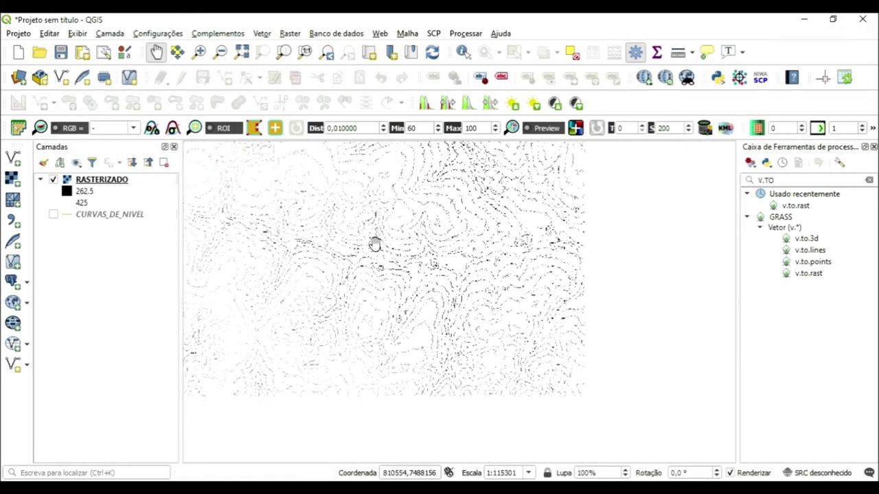
{"action": "left_click_drag", "start_coordinate": [375, 244], "coordinate": [493, 302]}
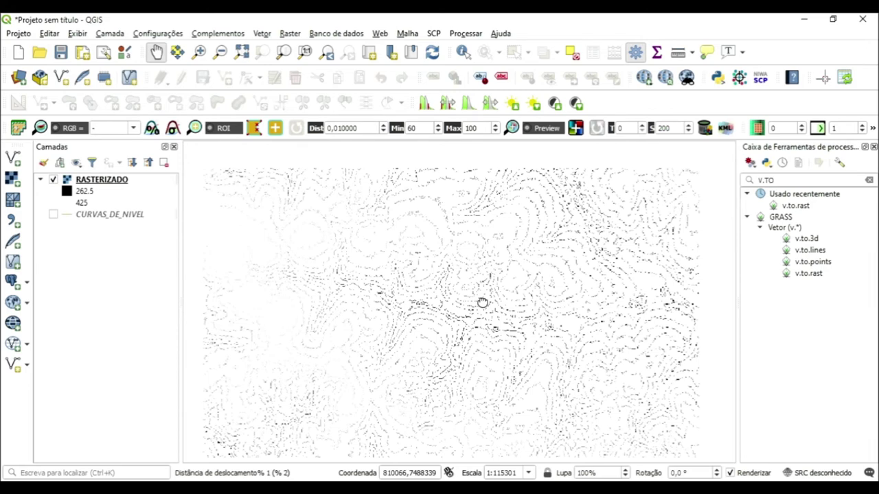
Step: Find the r.surf.contour algorithm by searching the processing toolbox for R.SU, and open it
{"action": "left_click", "coordinate": [790, 180]}
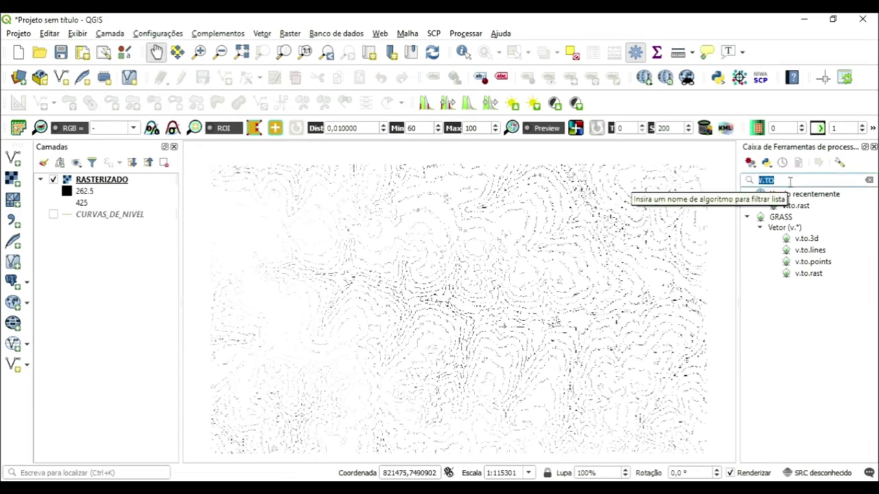
{"action": "key", "text": "BackSpace"}
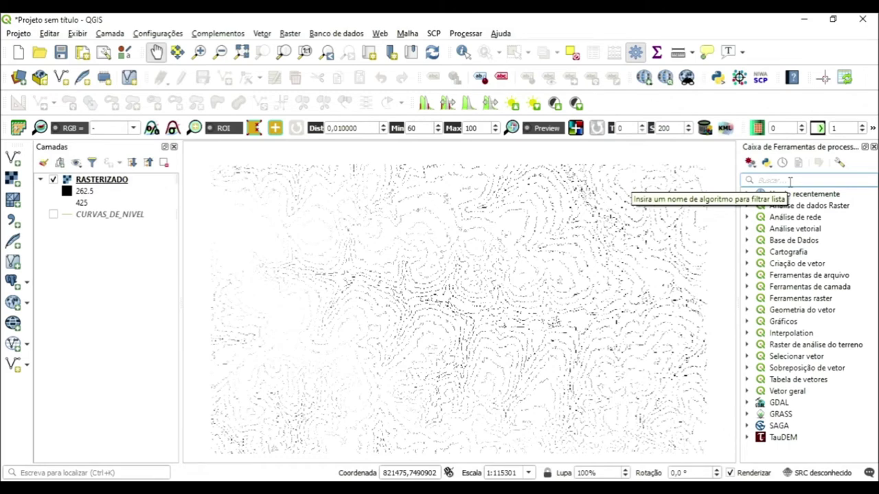
{"action": "type", "text": "R."}
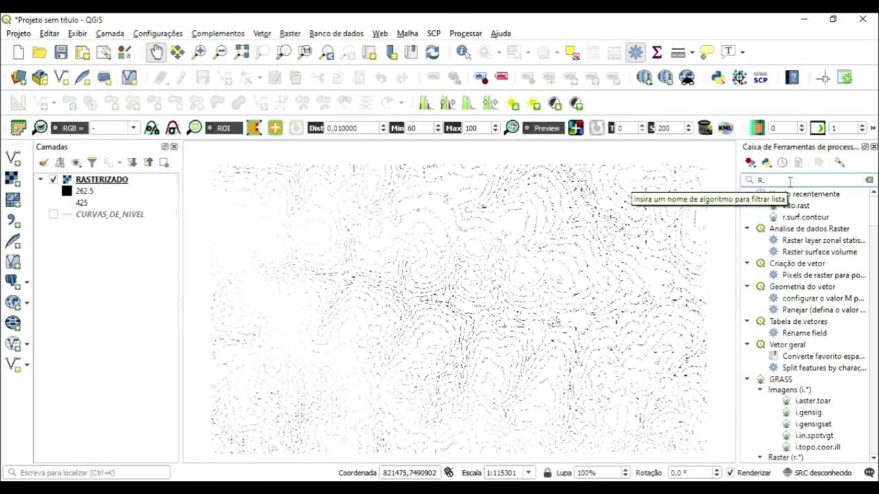
{"action": "type", "text": "SU"}
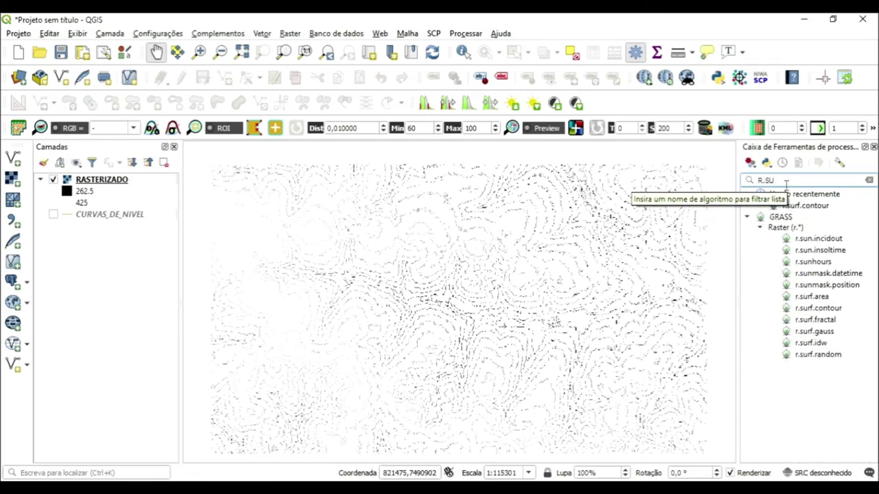
{"action": "double_click", "coordinate": [805, 206]}
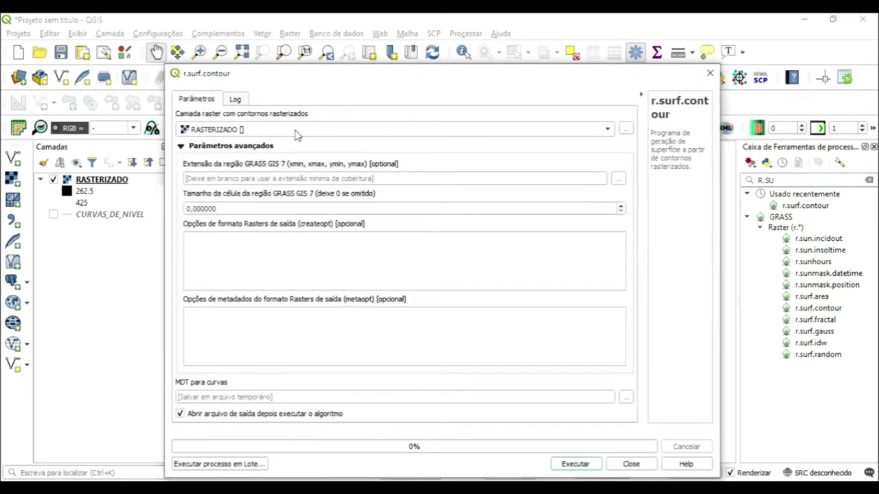
Step: Choose RASTERIZADO as the raster layer with rasterized contours for r.surf.contour
{"action": "left_click", "coordinate": [289, 134]}
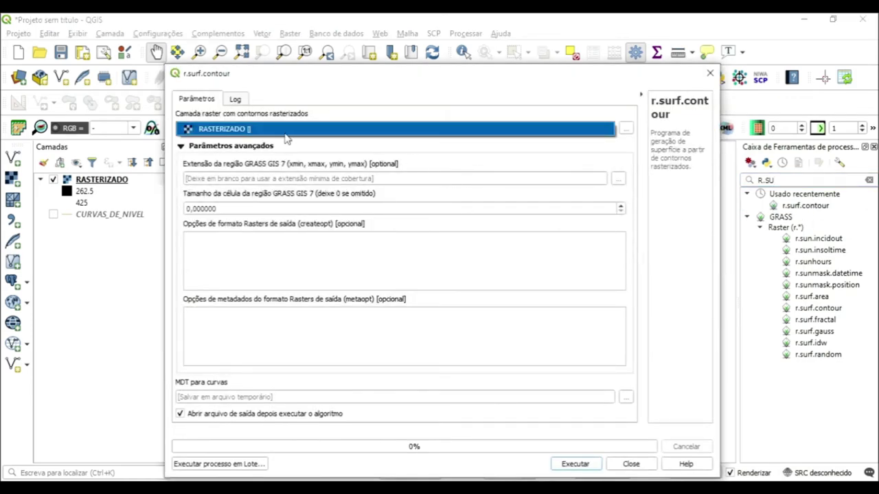
{"action": "left_click", "coordinate": [334, 76]}
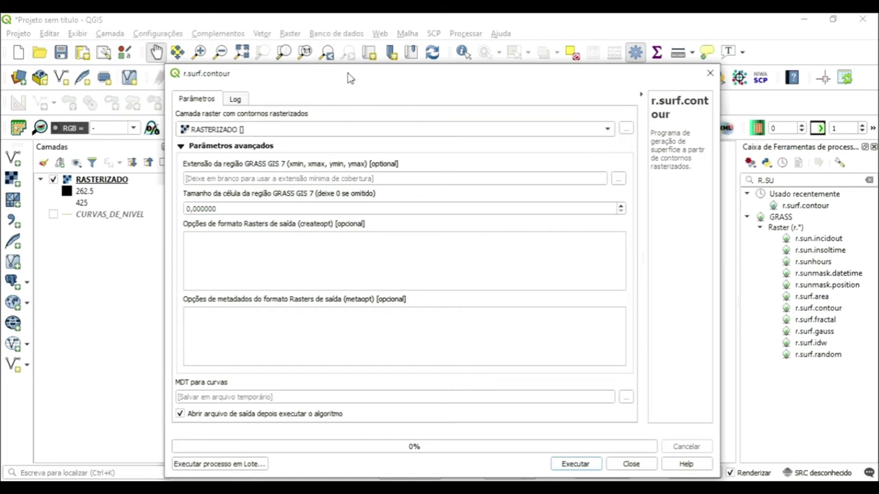
{"action": "left_click_drag", "start_coordinate": [347, 78], "coordinate": [350, 58]}
{"action": "left_click", "coordinate": [333, 113]}
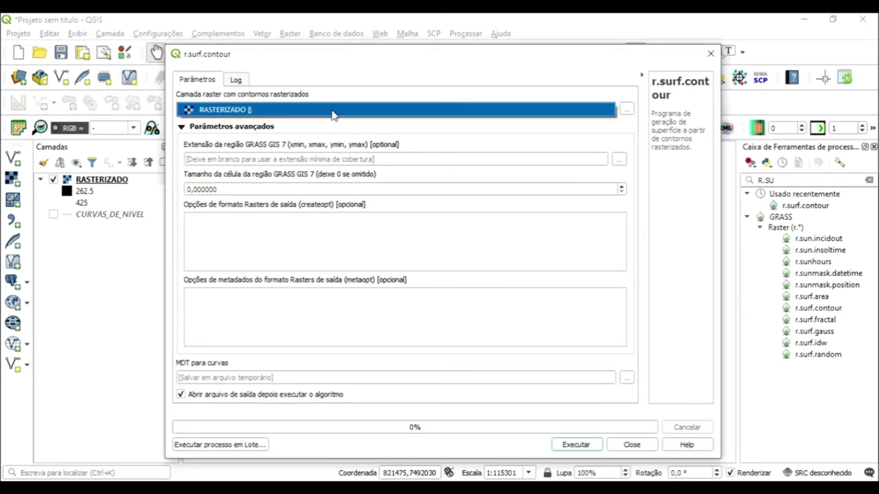